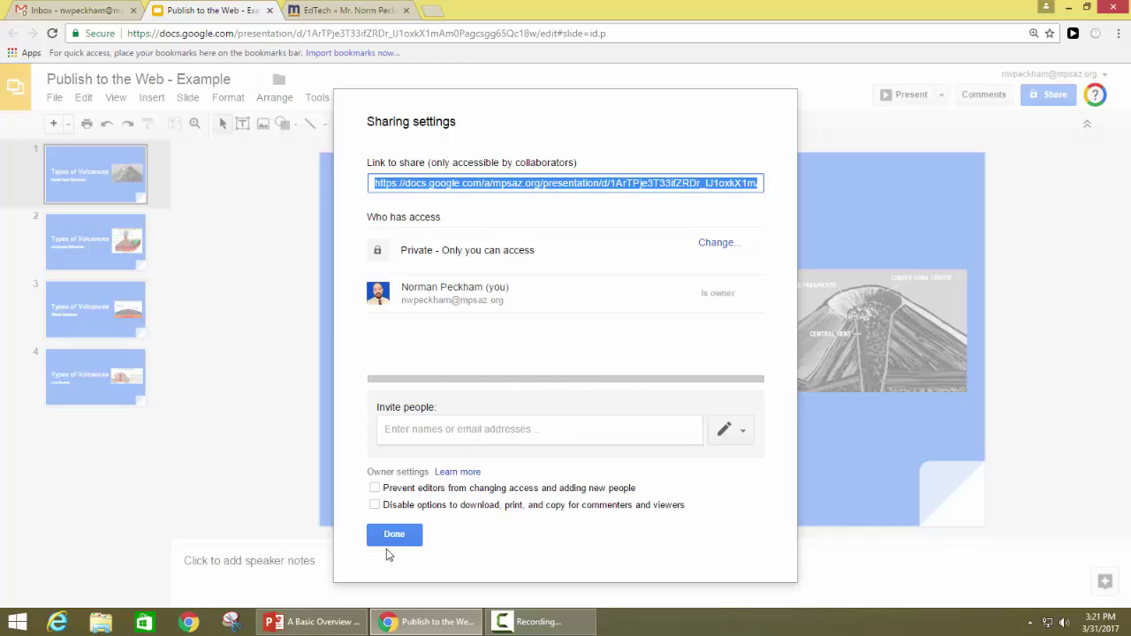
# Leave the sharing settings and set the presentation's web publishing to auto-advance slides every 3 seconds (default).
pyautogui.click(394, 534)
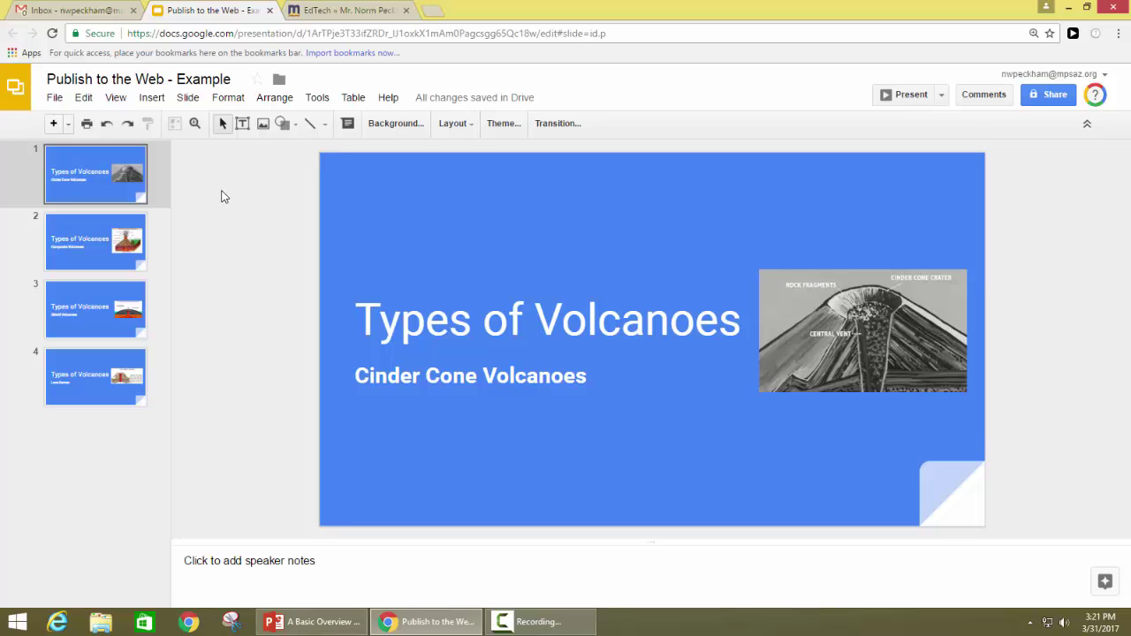
pyautogui.click(55, 99)
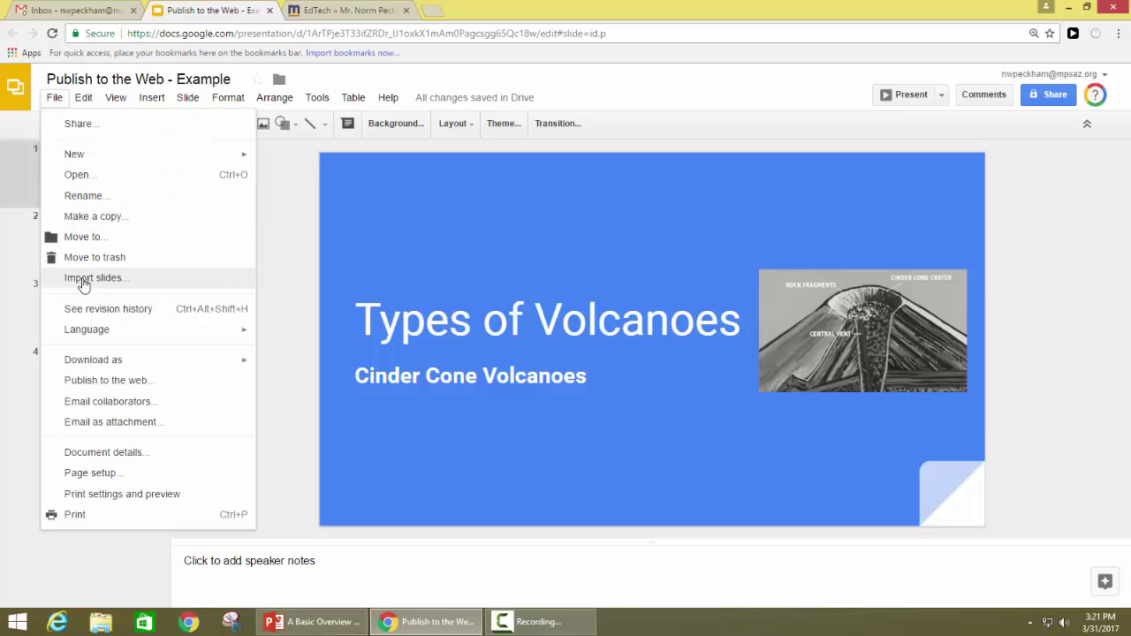
pyautogui.click(104, 382)
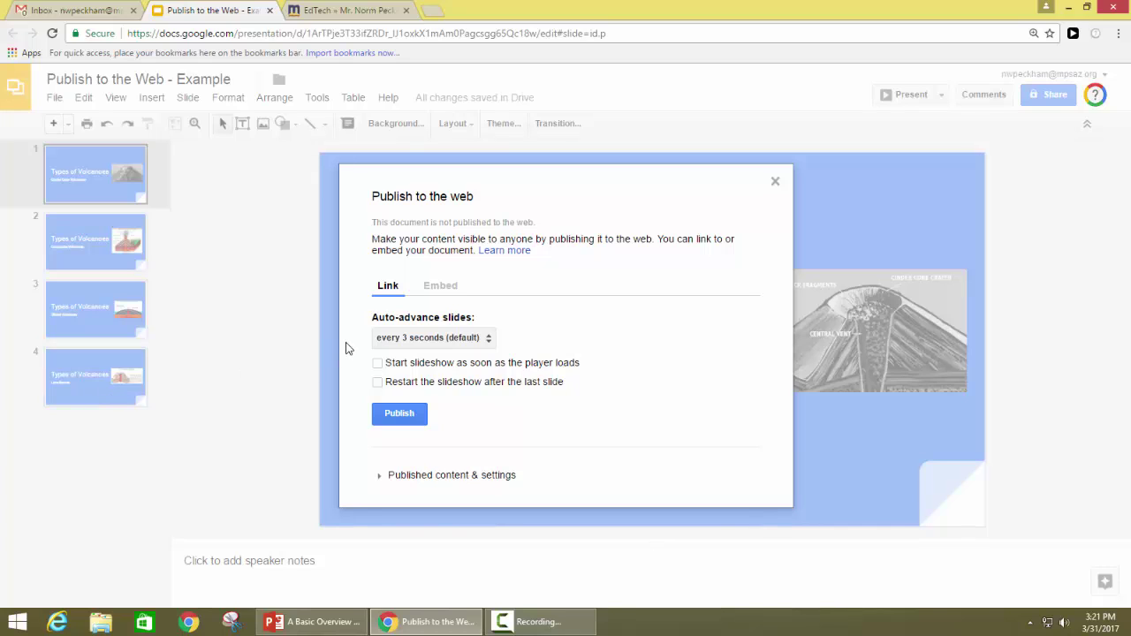
pyautogui.click(396, 345)
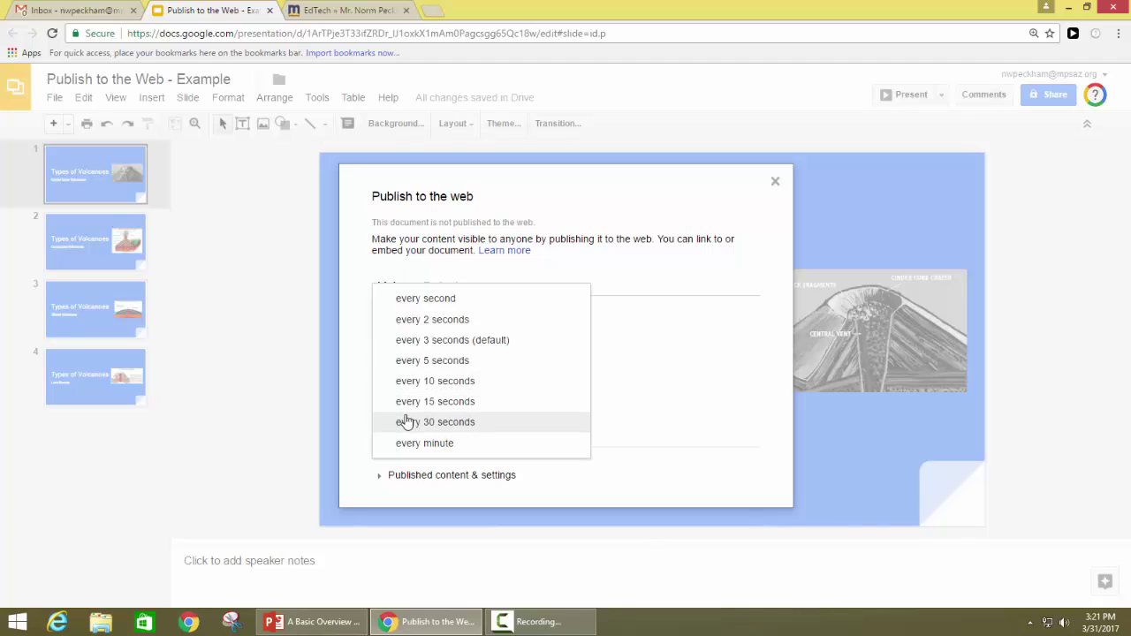
pyautogui.click(432, 343)
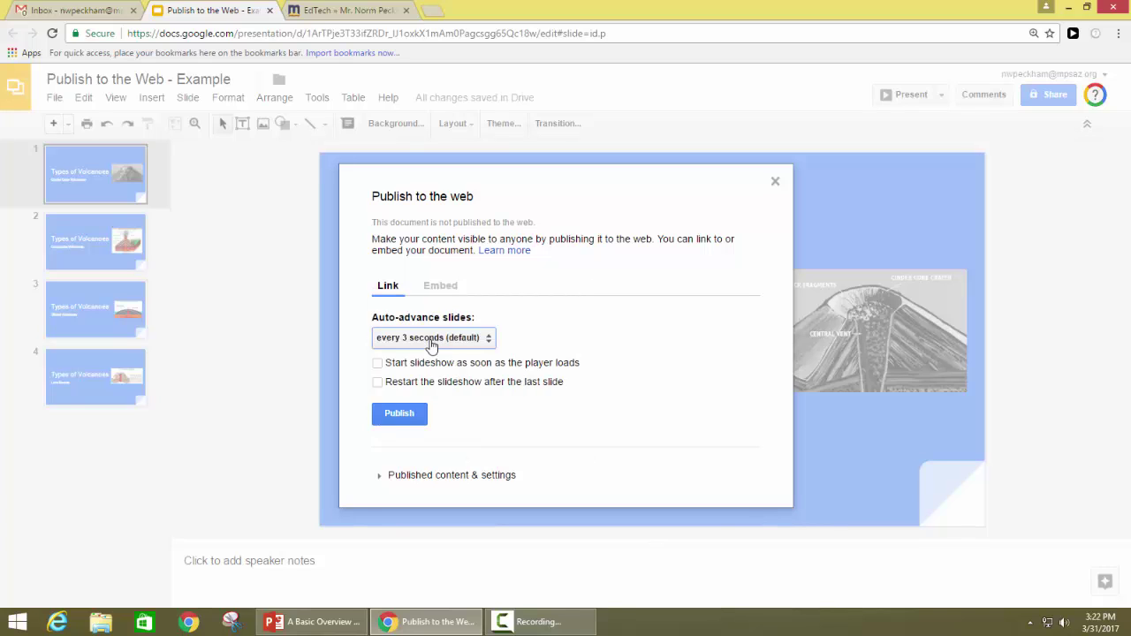
# Publish the presentation to the web, with the slideshow starting as soon as the player loads and restarting after the last slide.
pyautogui.click(377, 364)
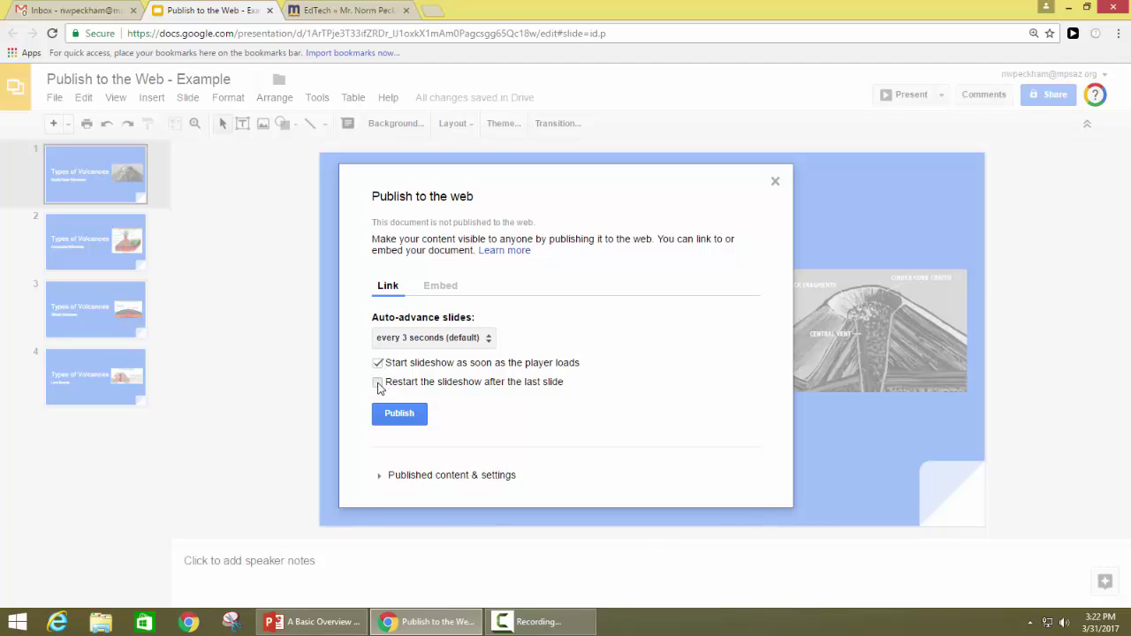
pyautogui.click(378, 384)
pyautogui.click(402, 416)
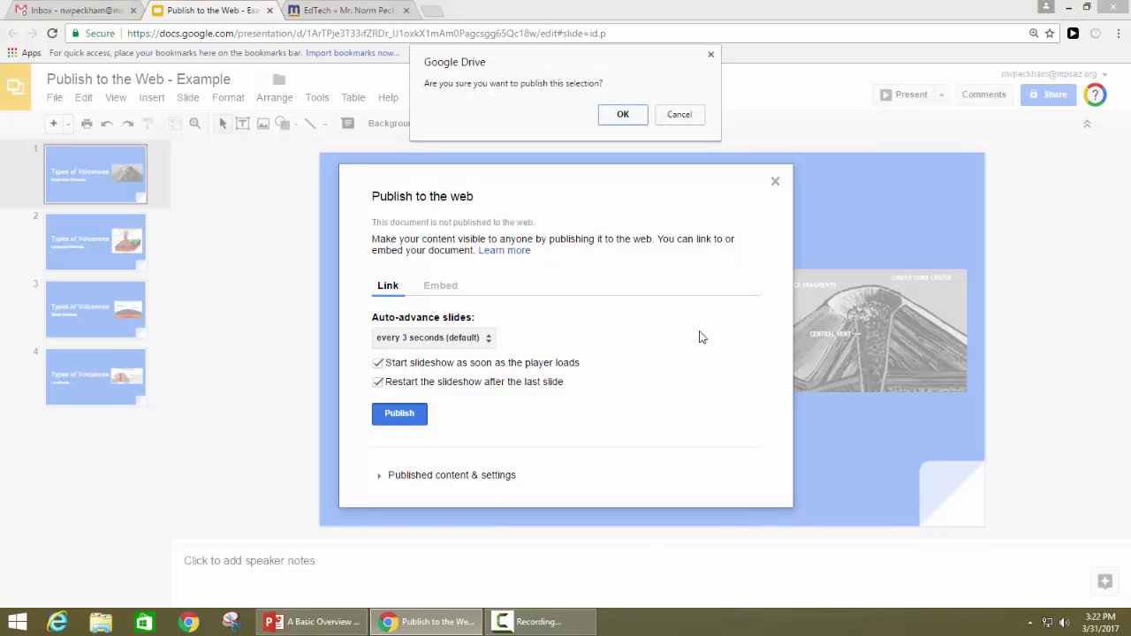
pyautogui.click(606, 119)
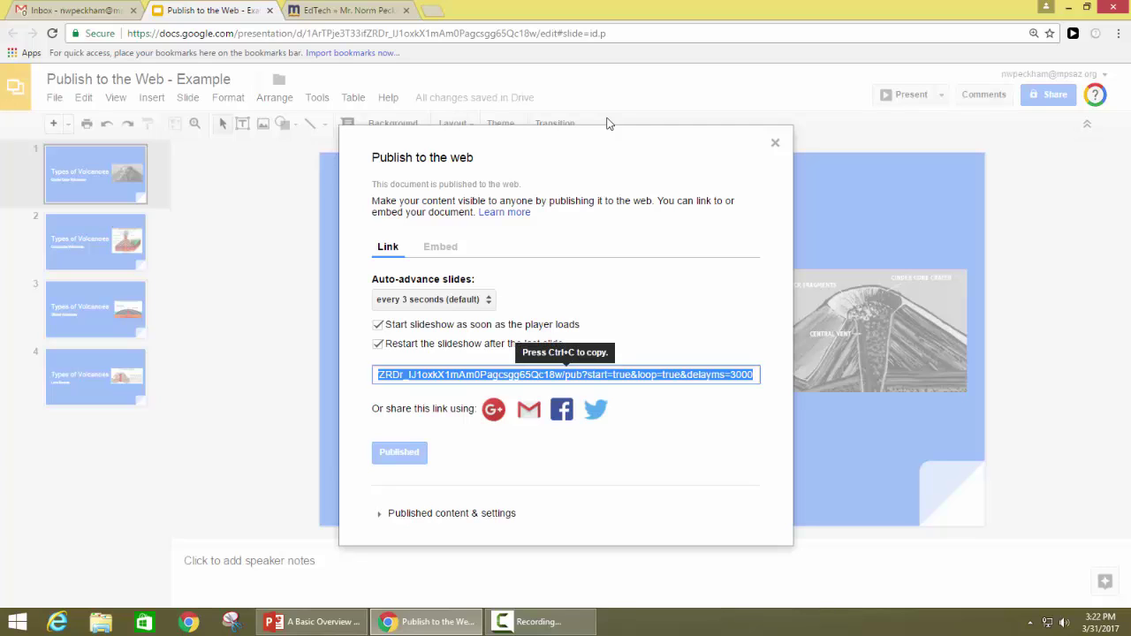
# Copy the published presentation's link from the Publish to the web dialog.
pyautogui.click(541, 380)
pyautogui.rightClick(504, 377)
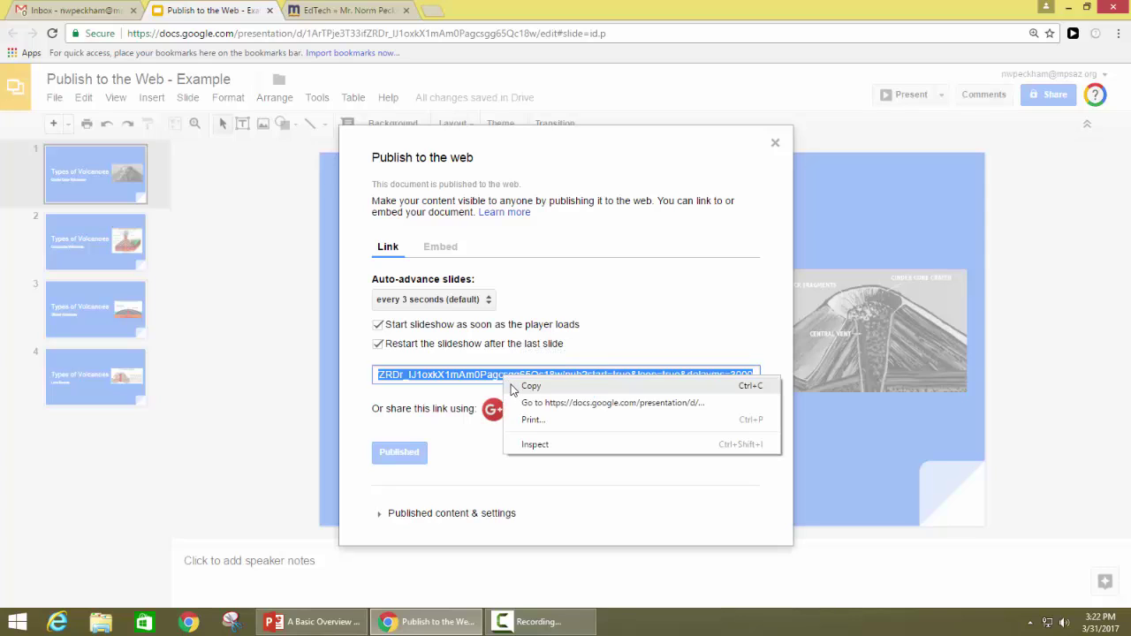
pyautogui.click(514, 387)
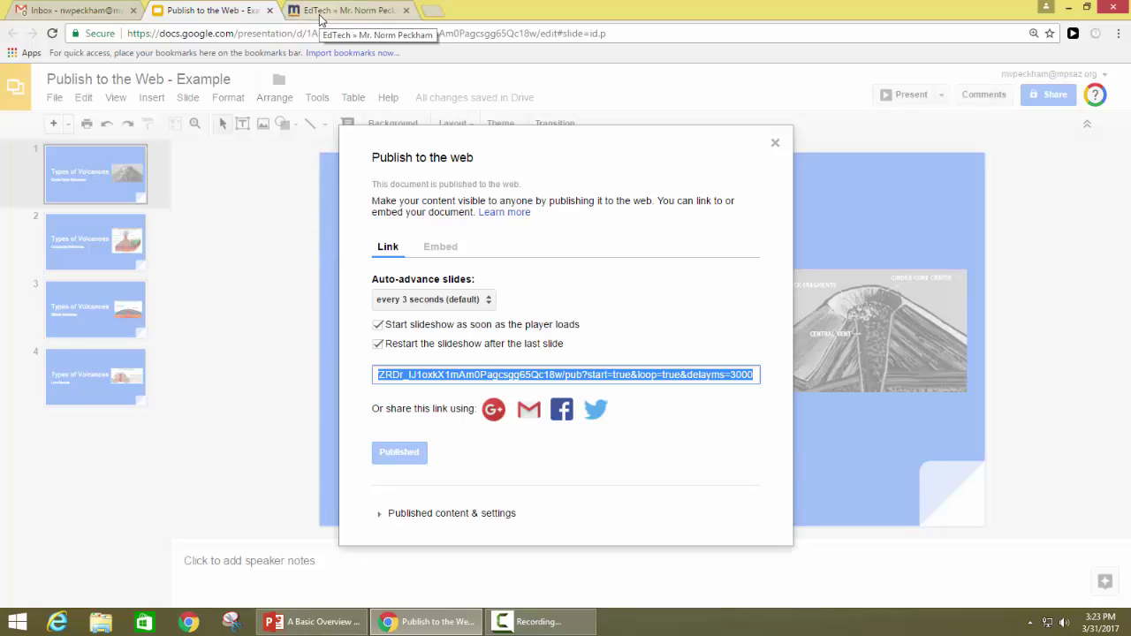
# Switch to the EdTech staff web page, edit it, and add a Body Text block below the Google Apps Education Qualified badge.
pyautogui.click(321, 11)
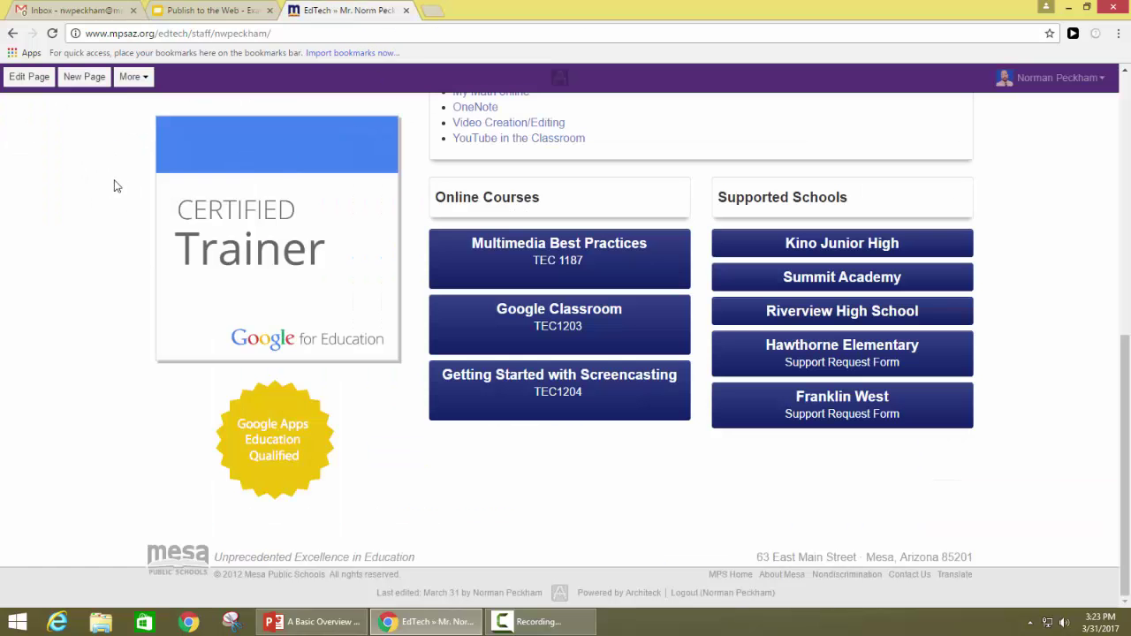
pyautogui.click(20, 80)
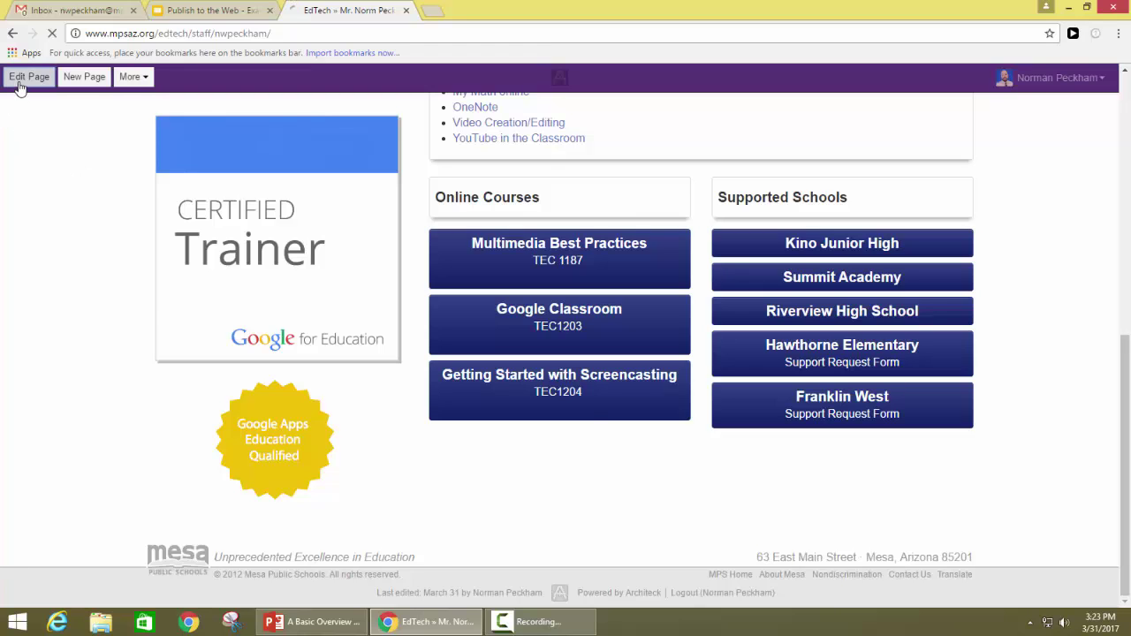
pyautogui.scroll(-8, 54, 177)
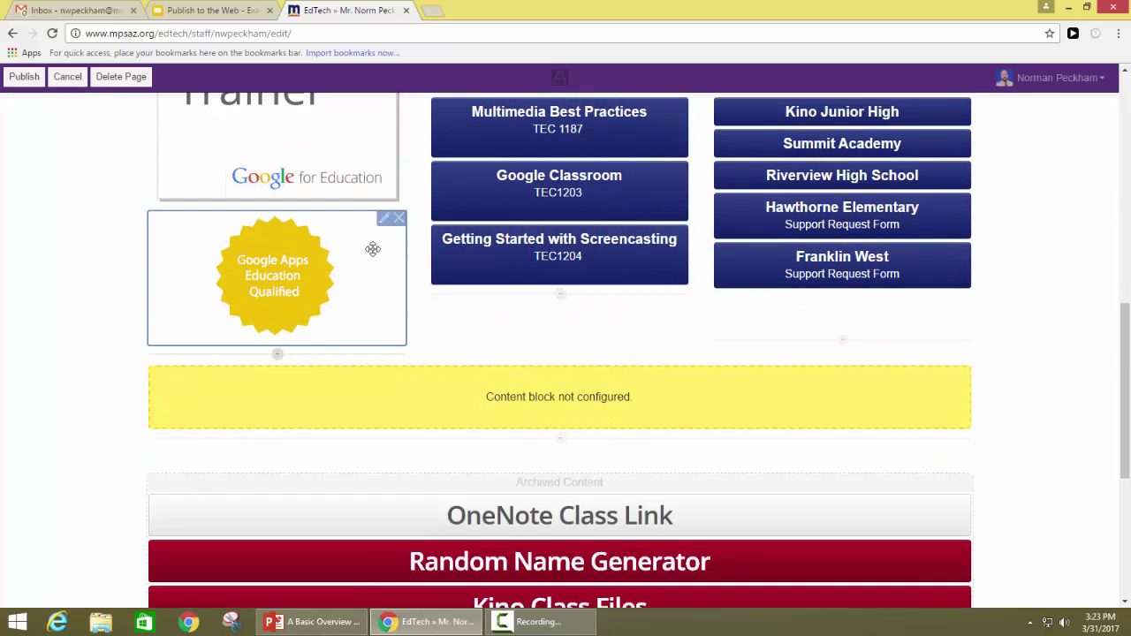
pyautogui.click(278, 358)
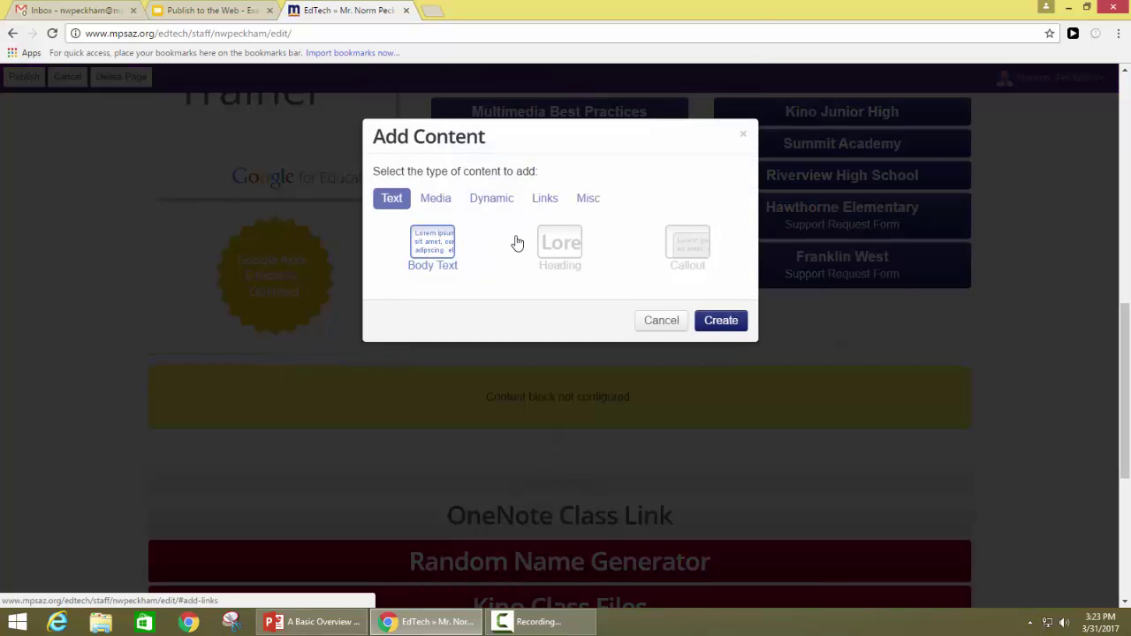
pyautogui.click(711, 322)
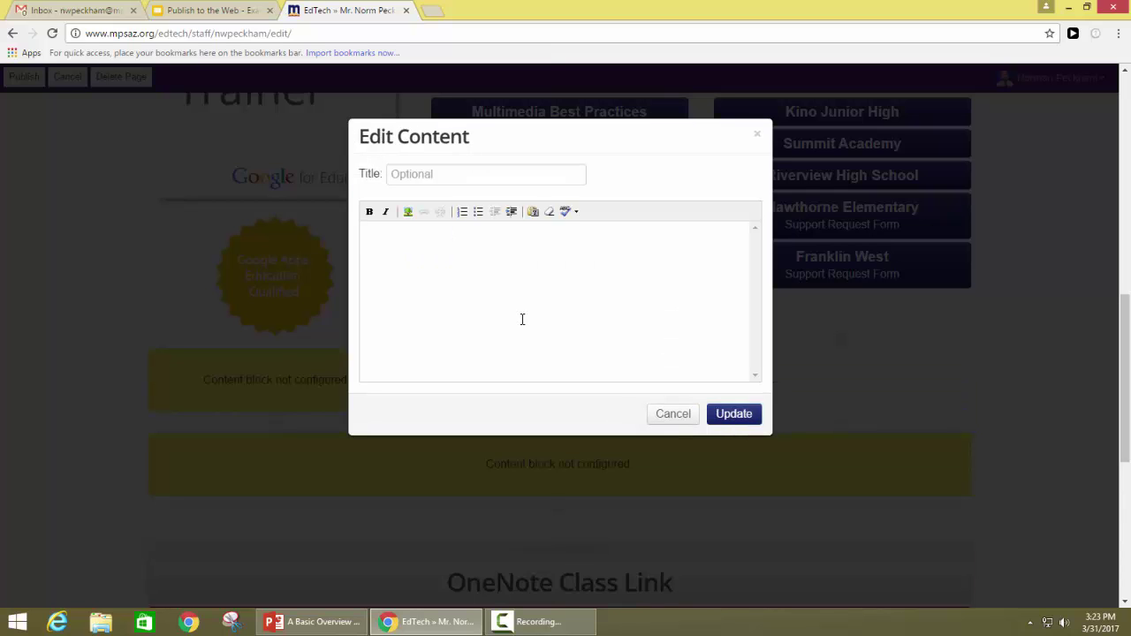
# Write "Please click here for the Volcanoes presentation." in the new body text block.
pyautogui.write("Please click here for today's")
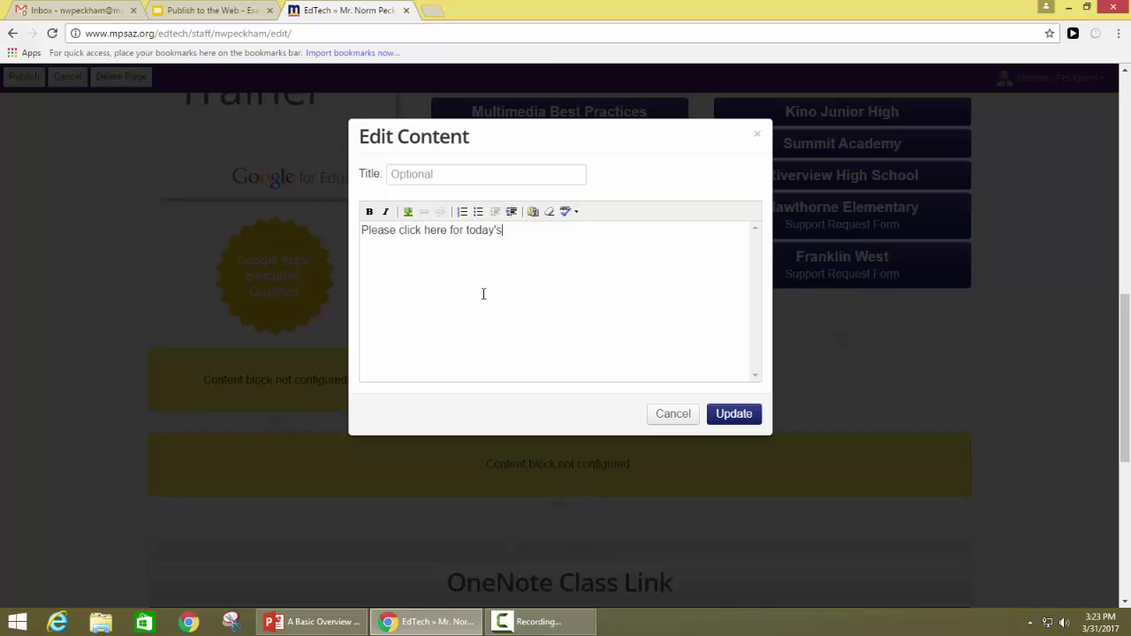
pyautogui.press('BackSpace')
pyautogui.press('BackSpace')
pyautogui.press('BackSpace')
pyautogui.press('BackSpace')
pyautogui.press('BackSpace')
pyautogui.press('BackSpace')
pyautogui.press('BackSpace')
pyautogui.write('the Volcanoes present')
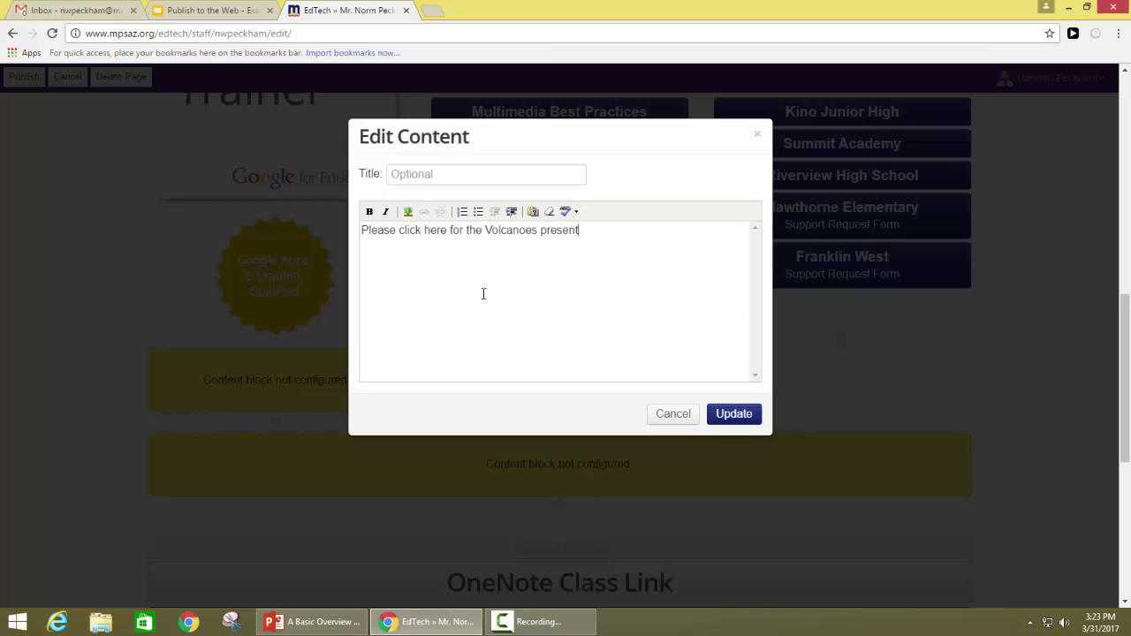
pyautogui.write('ation.')
# Link the Volcanoes sentence to the copied presentation URL and save the text block.
pyautogui.moveTo(361, 234); pyautogui.dragTo(602, 226)
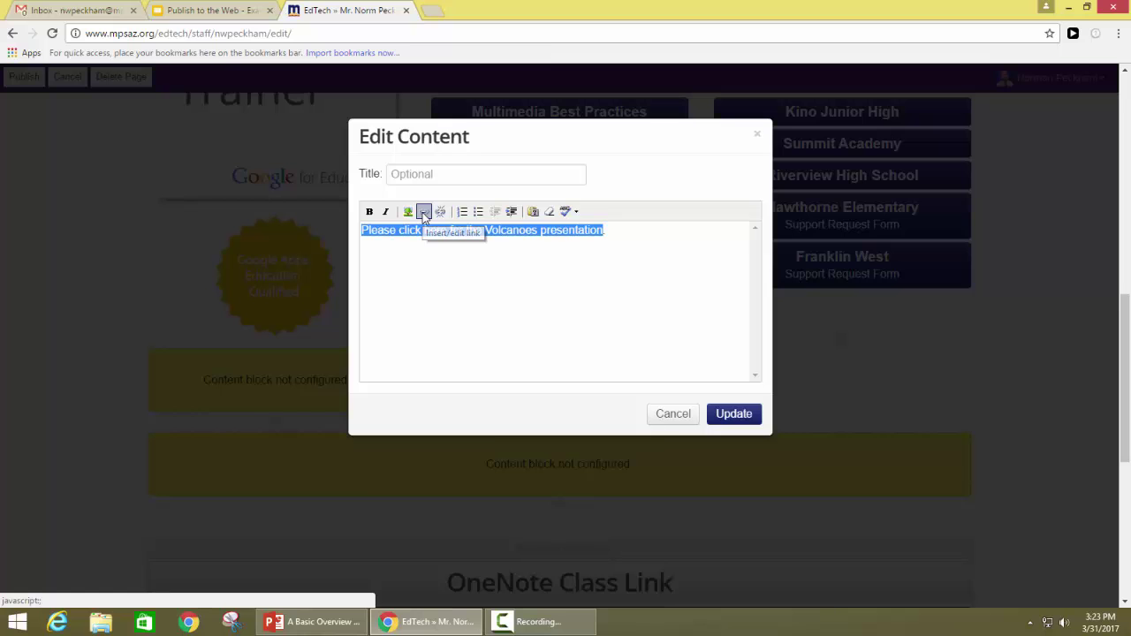
pyautogui.click(424, 212)
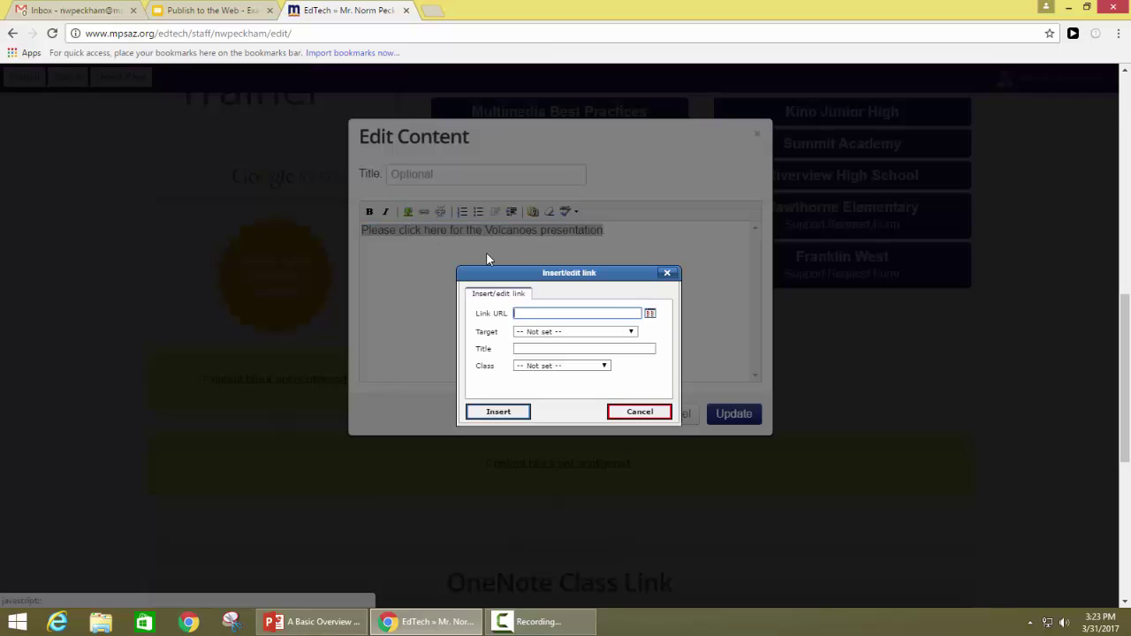
pyautogui.rightClick(520, 313)
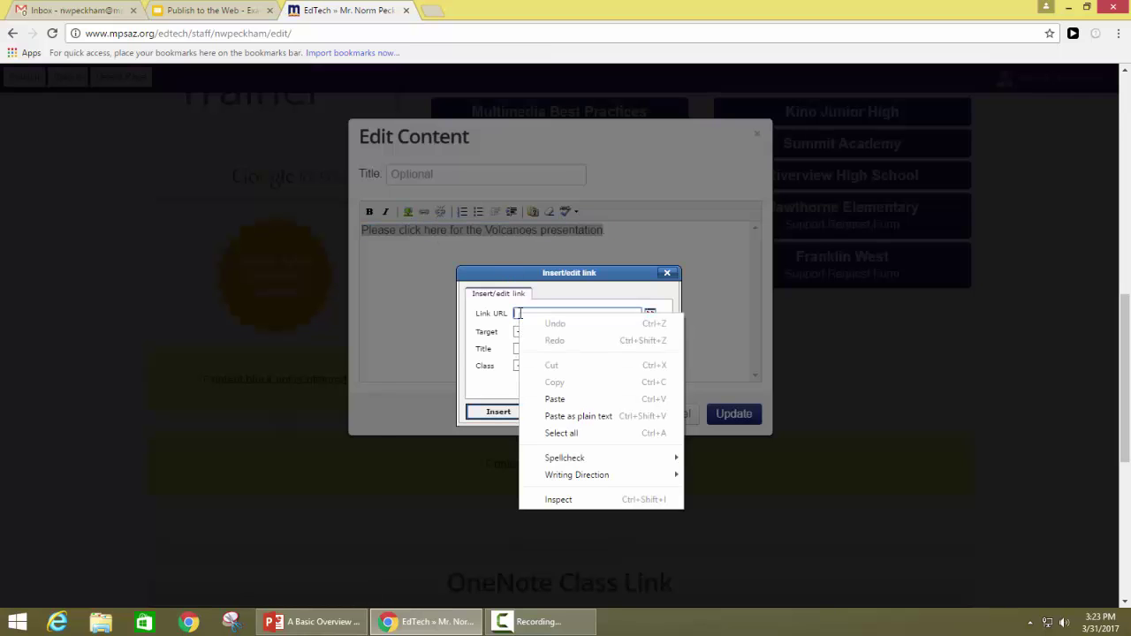
pyautogui.click(543, 399)
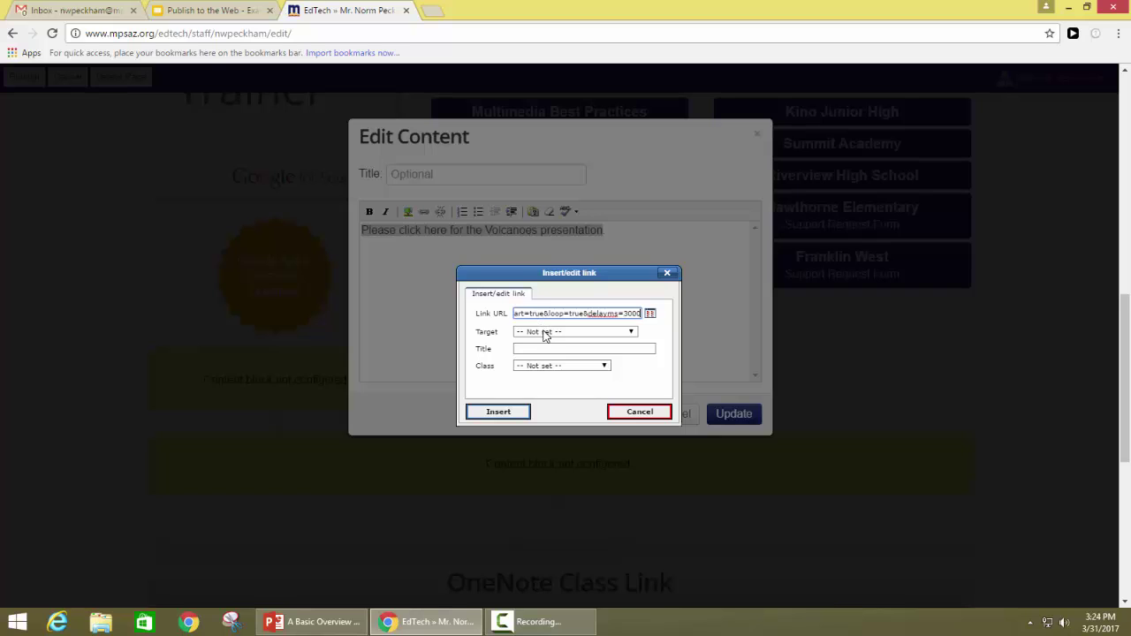
pyautogui.click(545, 334)
pyautogui.click(550, 360)
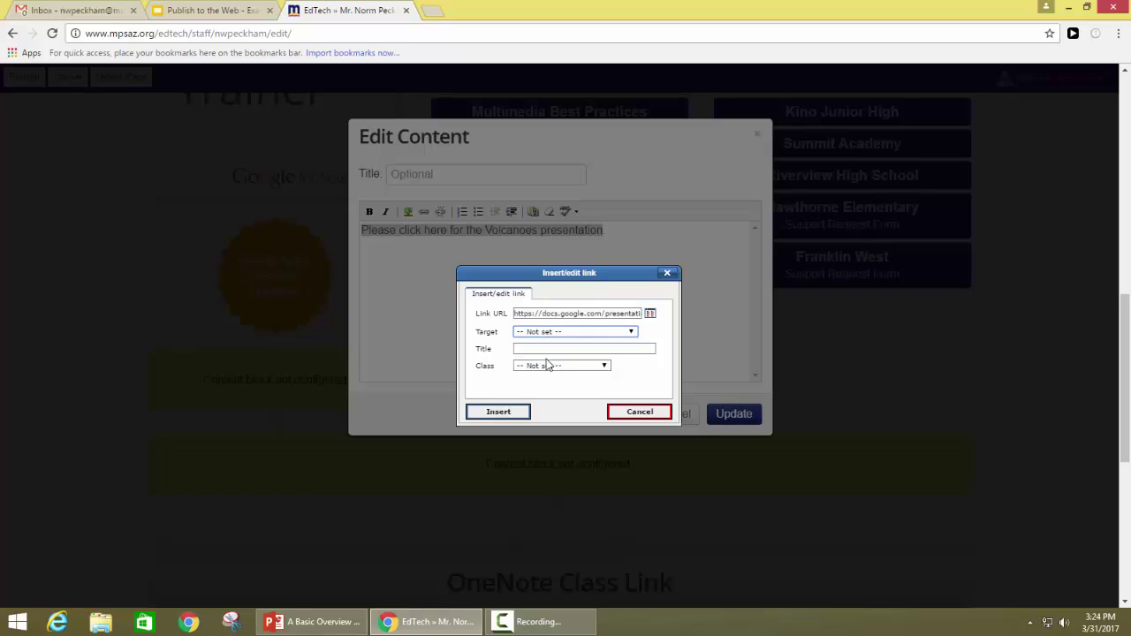
pyautogui.click(515, 413)
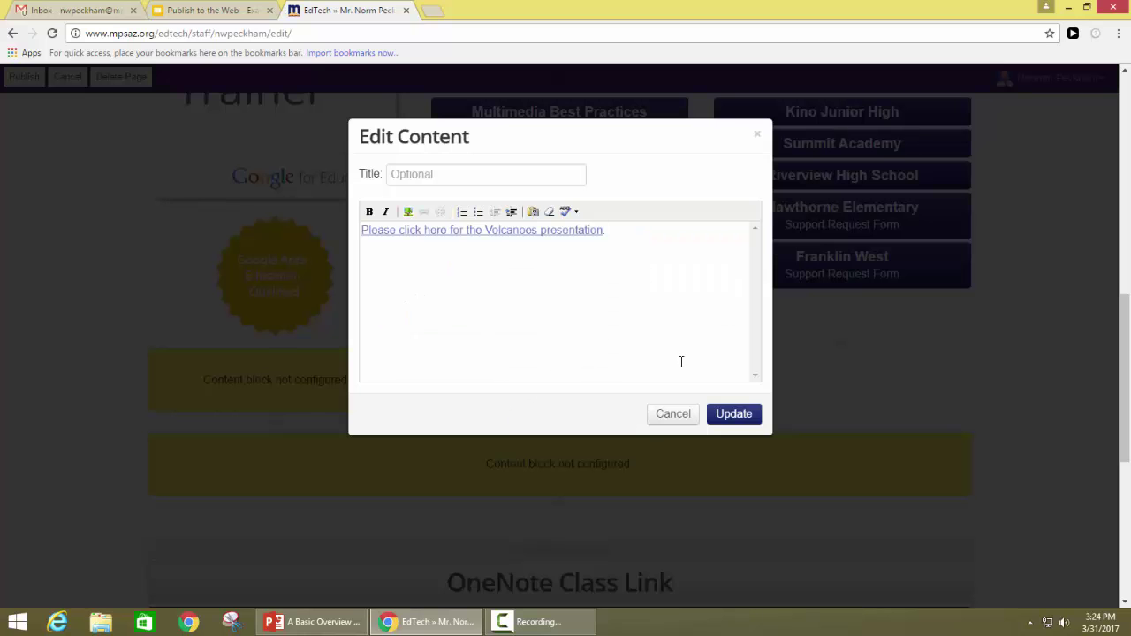
pyautogui.click(722, 416)
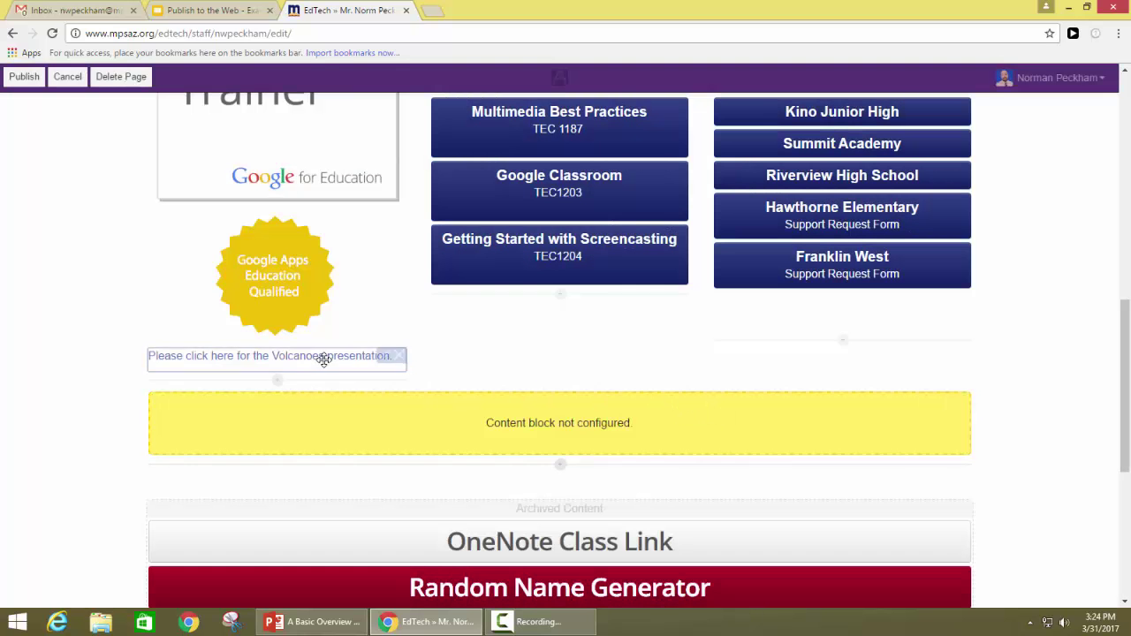
# Publish the edited staff page and open its Volcanoes presentation link to test it.
pyautogui.click(24, 77)
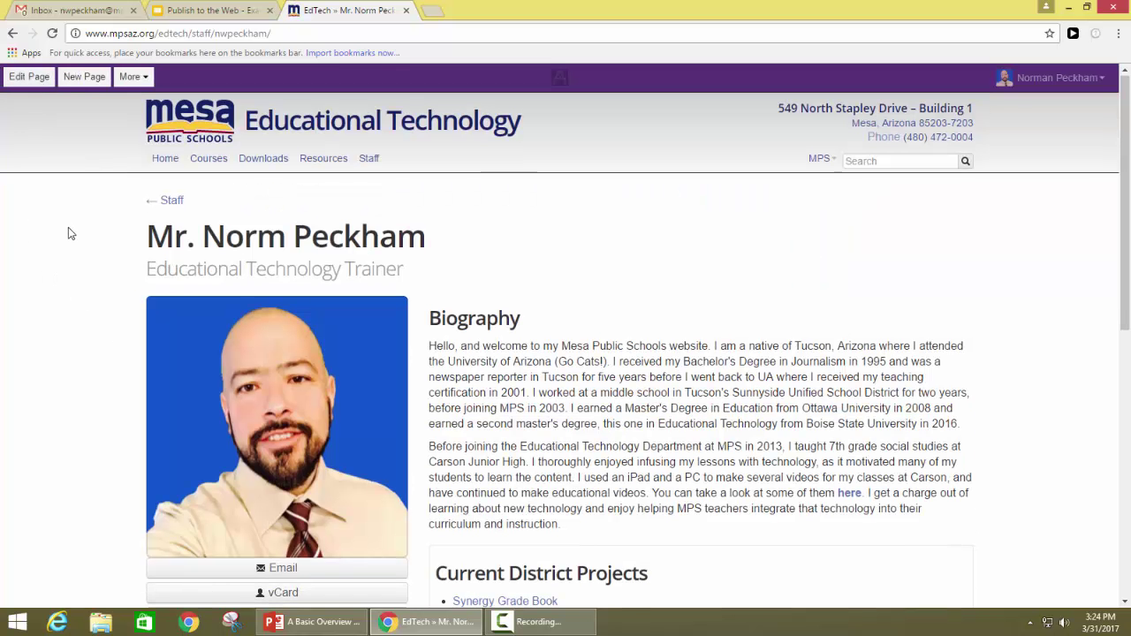
pyautogui.scroll(-10, 68, 227)
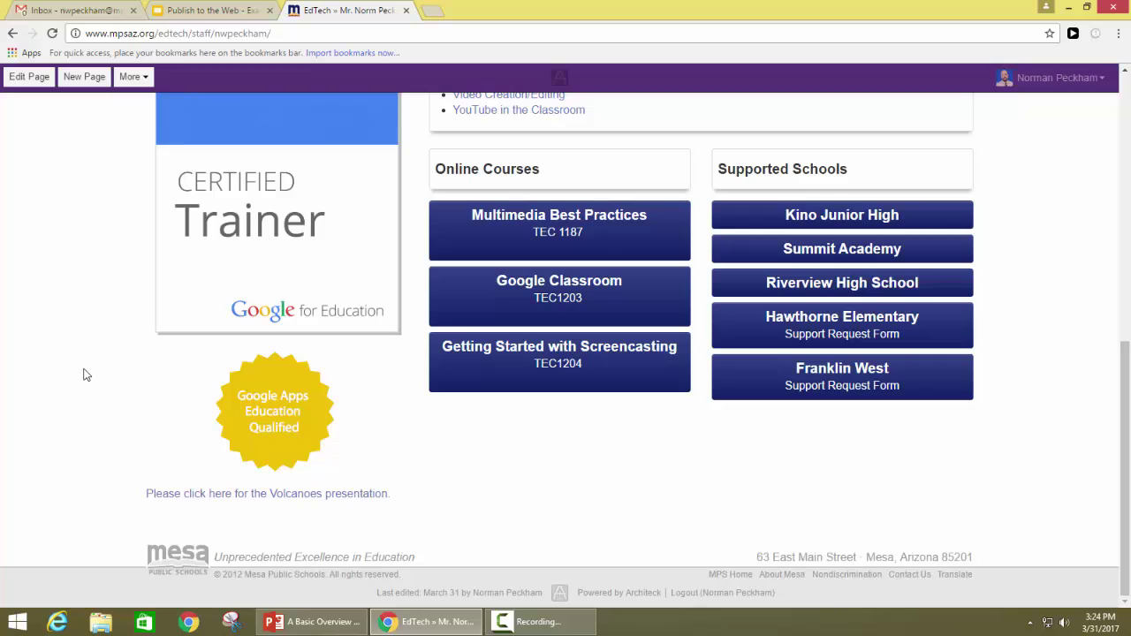
pyautogui.click(174, 500)
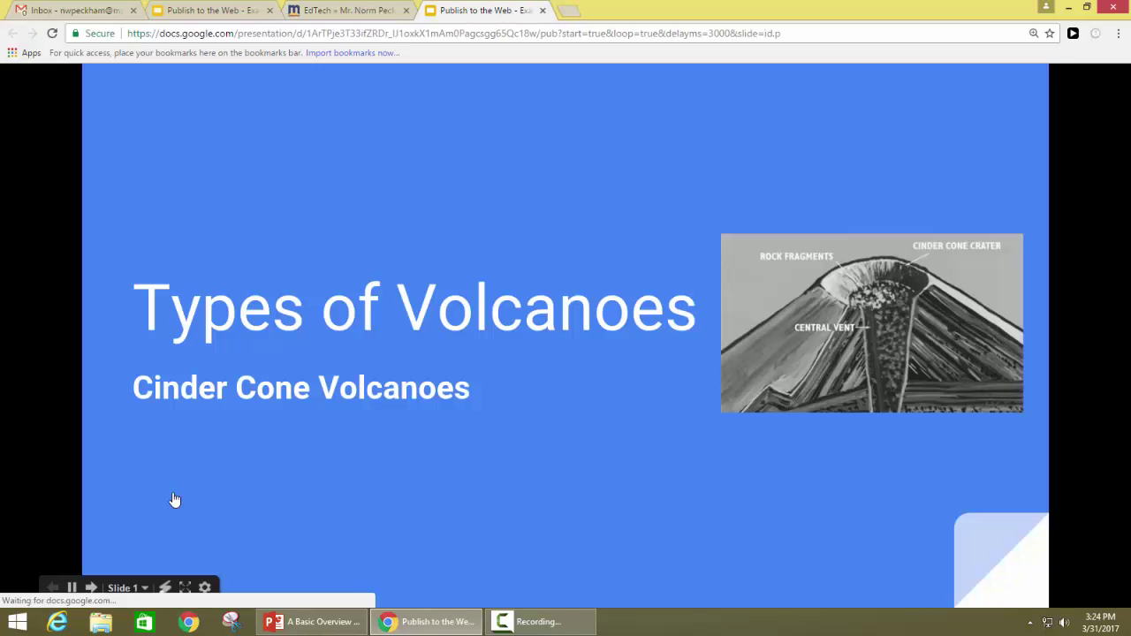